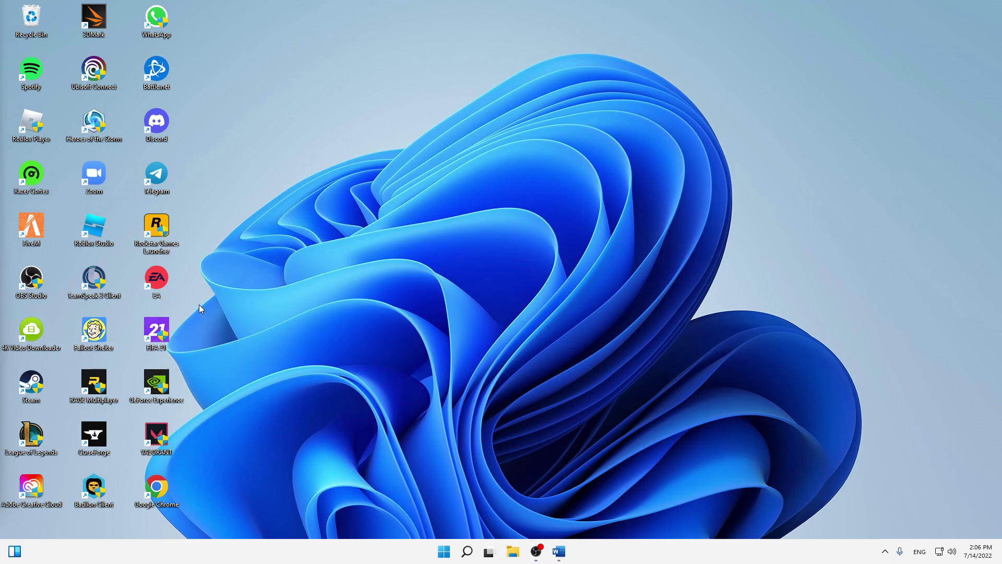
Pull the EA shortcut away from its spot among the other desktop icons.
{"action": "mouse_move", "coordinate": [199, 305]}
{"action": "left_mouse_down"}
{"action": "mouse_move", "coordinate": [721, 185]}
{"action": "mouse_move", "coordinate": [730, 131]}
{"action": "left_mouse_up"}
Drop the EA shortcut mid-desktop, open and close its Properties, then reopen its menu.
{"action": "left_click_drag", "start_coordinate": [353, 264], "coordinate": [479, 235]}
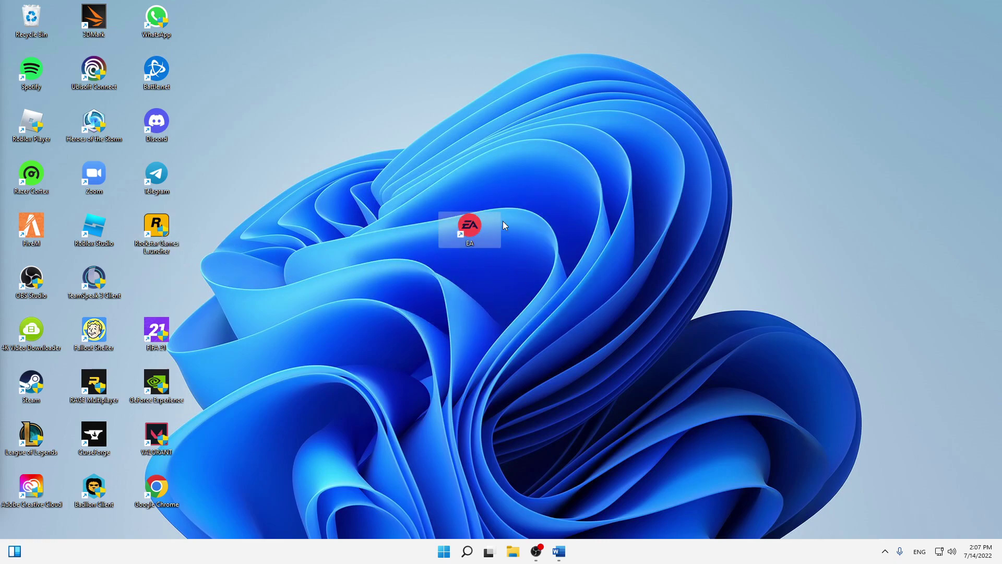
{"action": "right_click", "coordinate": [470, 227]}
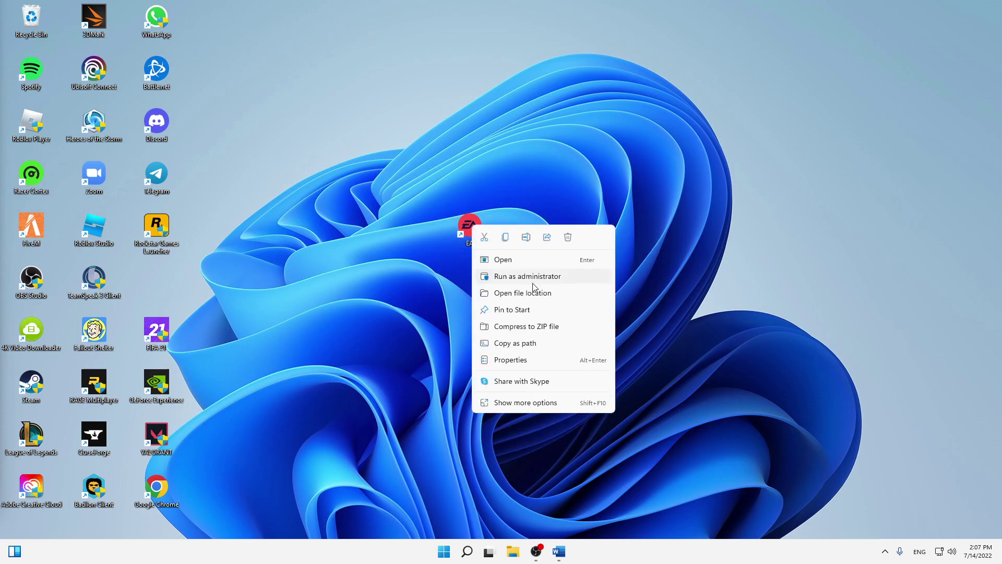
{"action": "left_click", "coordinate": [499, 362]}
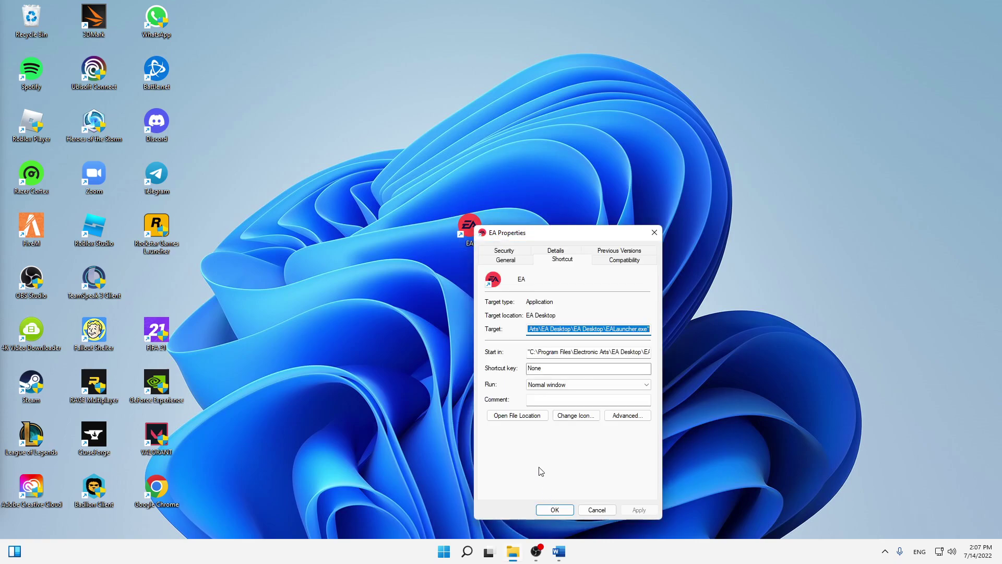
{"action": "left_click", "coordinate": [654, 233]}
{"action": "right_click", "coordinate": [469, 227]}
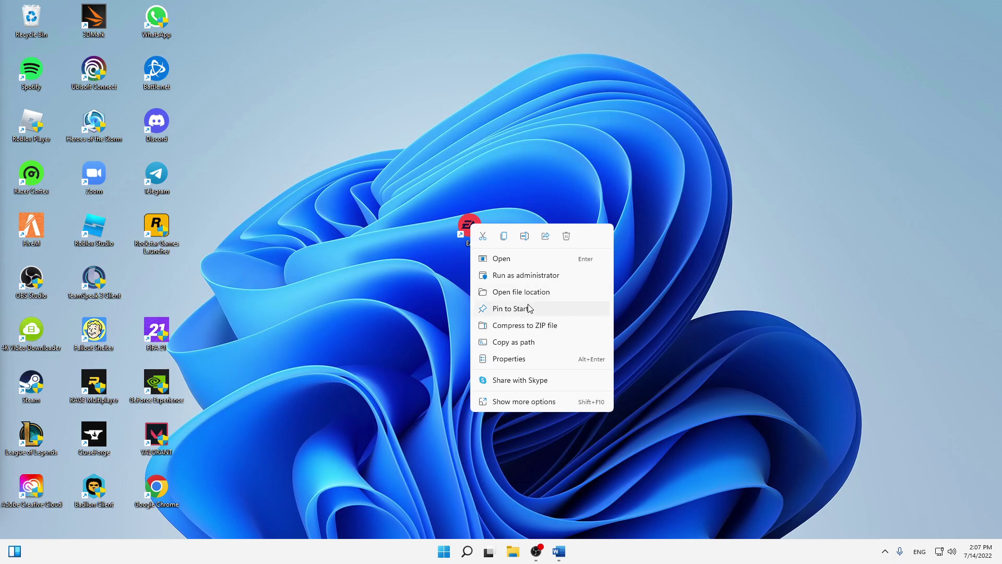
Reopen the EA shortcut's Properties, set Run to Minimized, and apply it.
{"action": "left_click", "coordinate": [512, 357]}
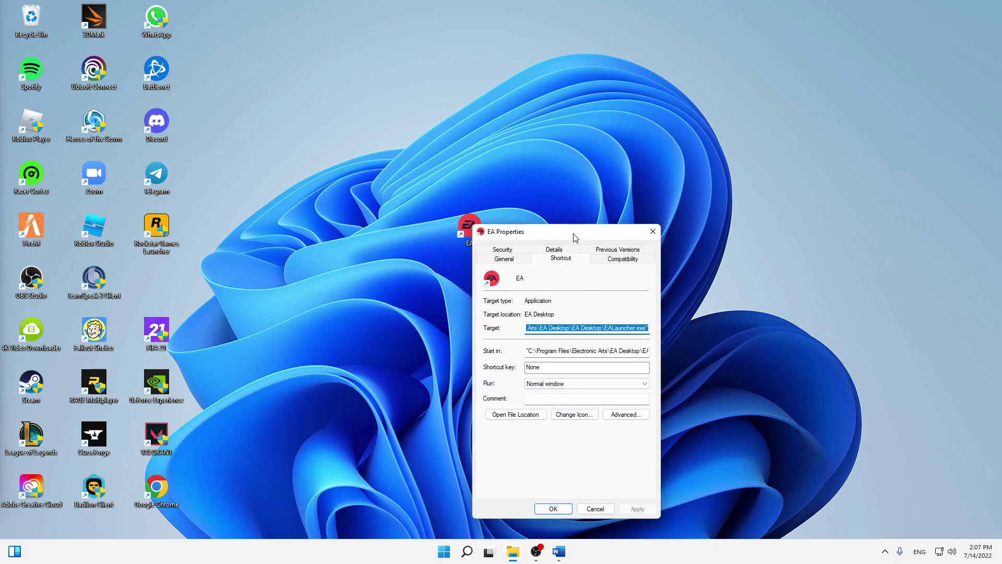
{"action": "left_click_drag", "start_coordinate": [573, 238], "coordinate": [587, 178]}
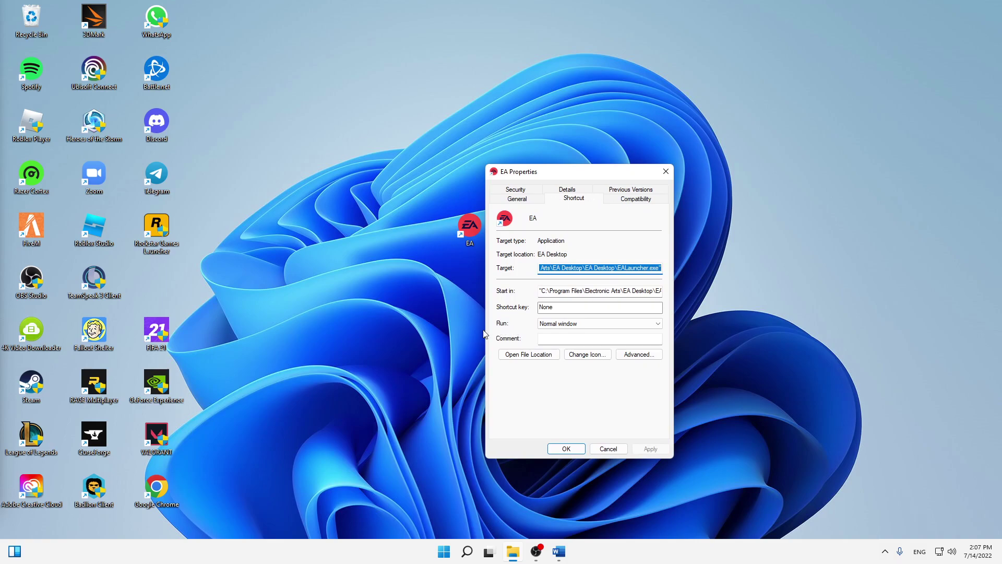
{"action": "key", "text": "Tab"}
{"action": "key", "text": "Tab"}
{"action": "key", "text": "Tab"}
{"action": "key", "text": "alt+Down"}
{"action": "key", "text": "Down"}
{"action": "key", "text": "Return"}
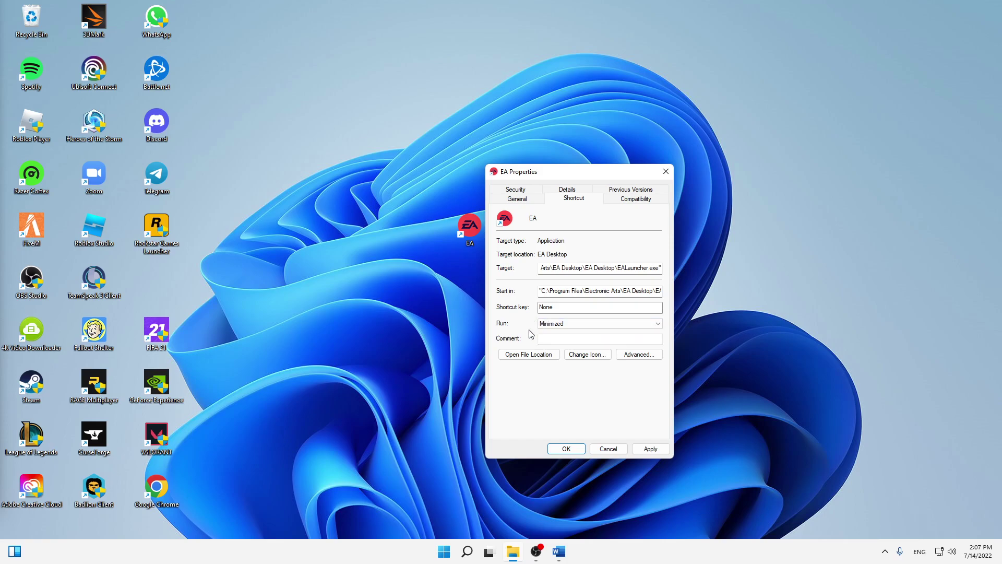
{"action": "left_click", "coordinate": [650, 448]}
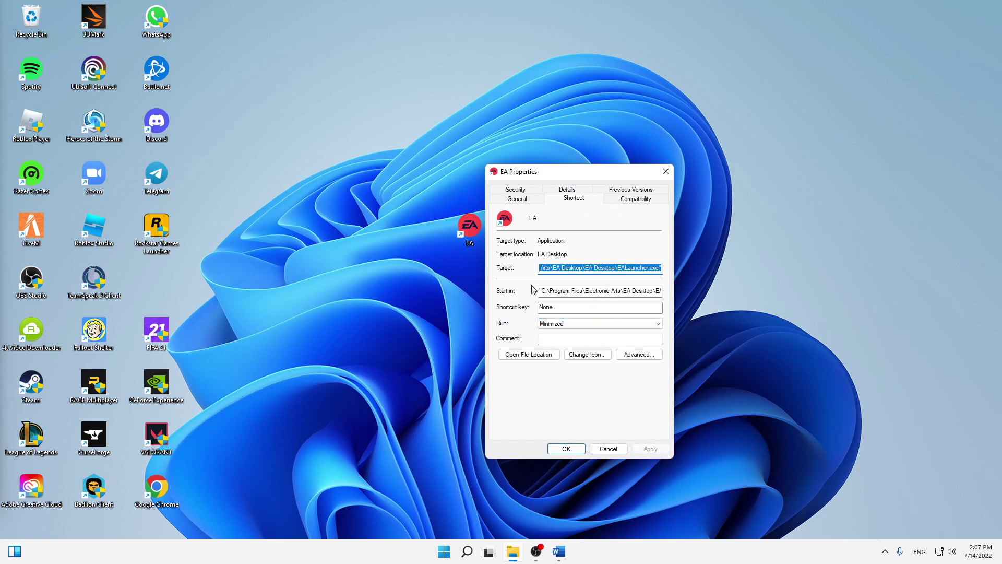
Enable Windows 8 compatibility mode, disable fullscreen optimizations, run as administrator, and apply.
{"action": "left_click", "coordinate": [624, 202]}
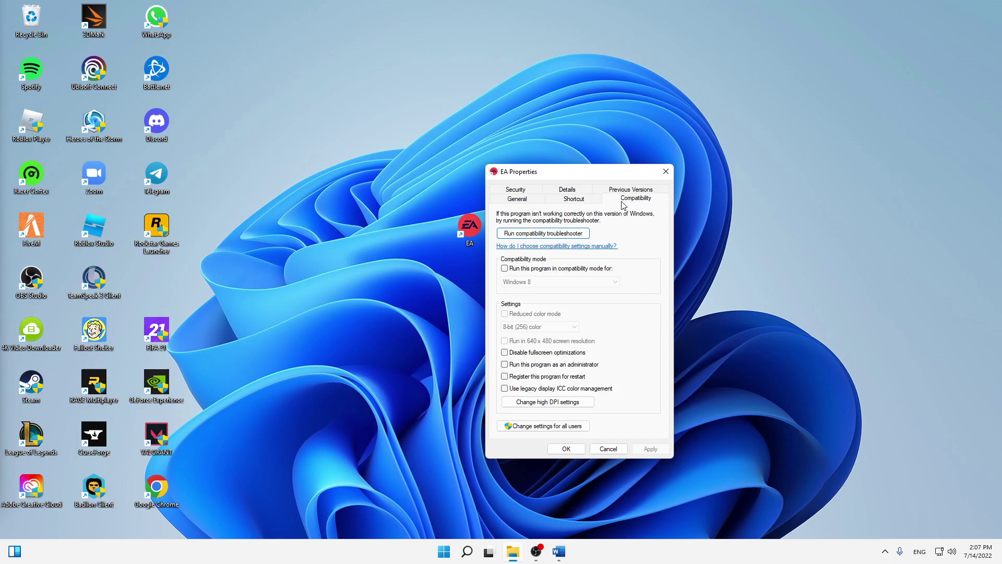
{"action": "left_click", "coordinate": [545, 270]}
{"action": "left_click", "coordinate": [527, 283]}
{"action": "left_click", "coordinate": [530, 318]}
{"action": "left_click", "coordinate": [505, 352]}
{"action": "left_click", "coordinate": [505, 365]}
{"action": "left_click", "coordinate": [651, 449]}
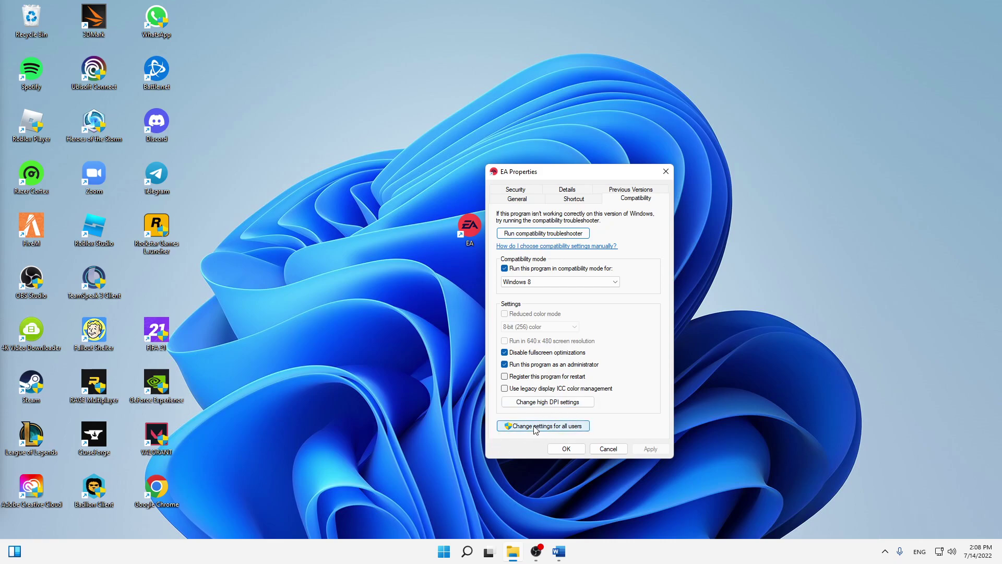
Close the EA properties with OK, then find and launch Task Manager through Search.
{"action": "left_click", "coordinate": [560, 451]}
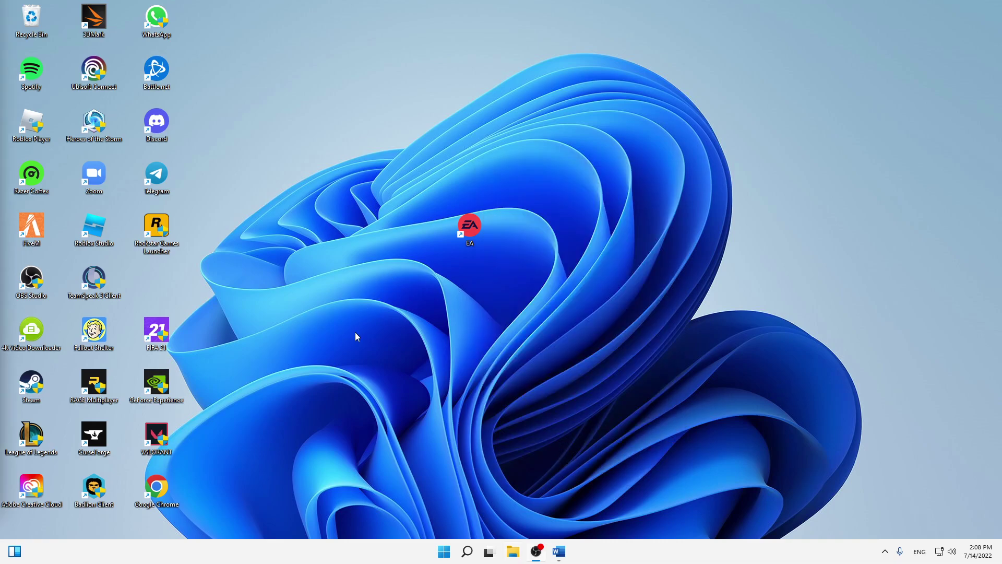
{"action": "left_click_drag", "start_coordinate": [355, 333], "coordinate": [566, 182]}
{"action": "left_click", "coordinate": [470, 306]}
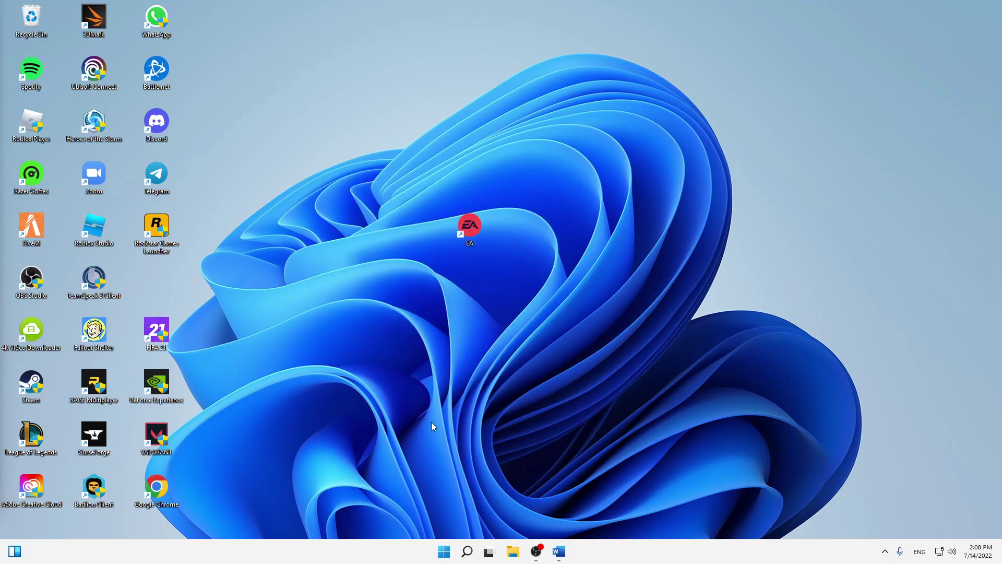
{"action": "left_click", "coordinate": [467, 551]}
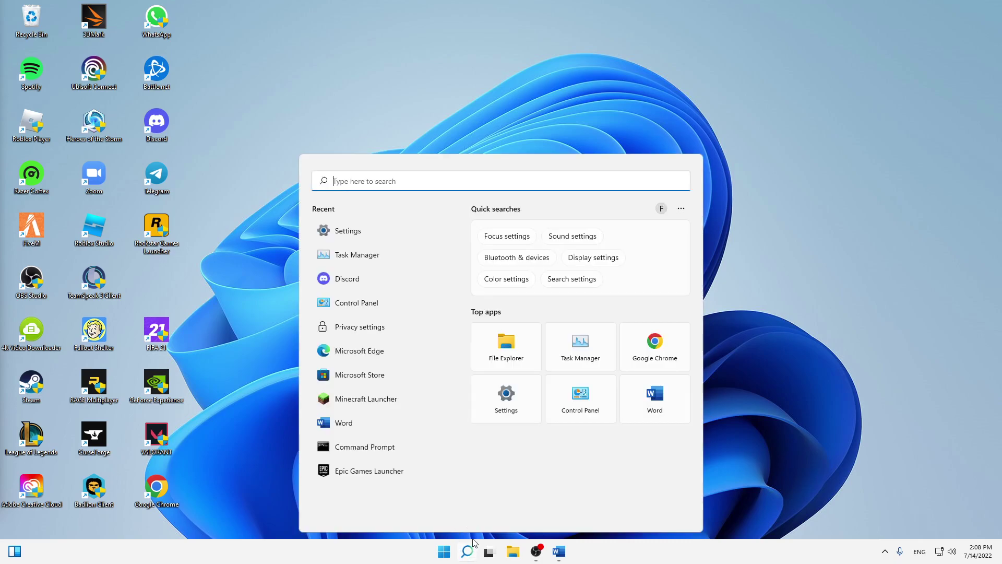
{"action": "type", "text": "task manager"}
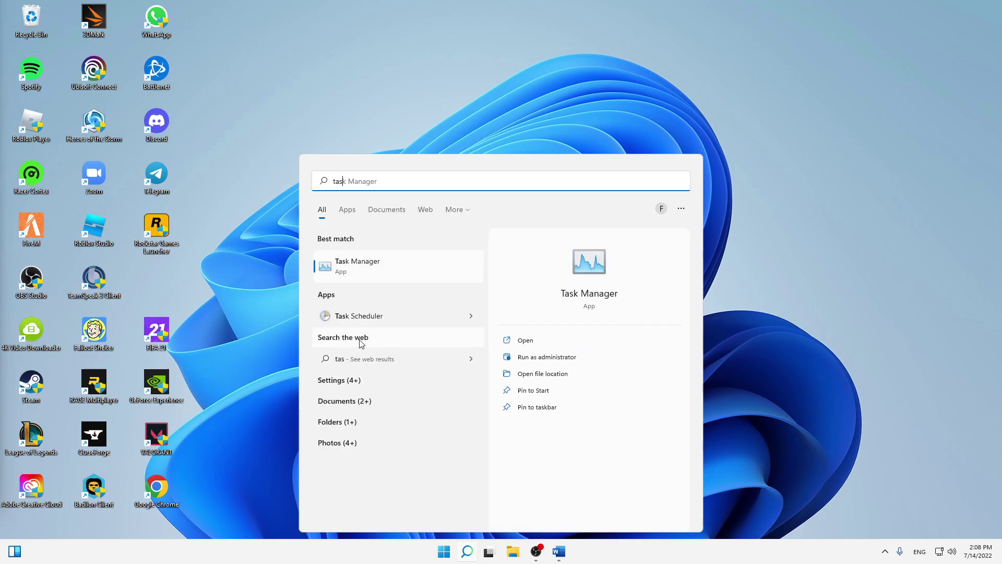
{"action": "left_click", "coordinate": [371, 275]}
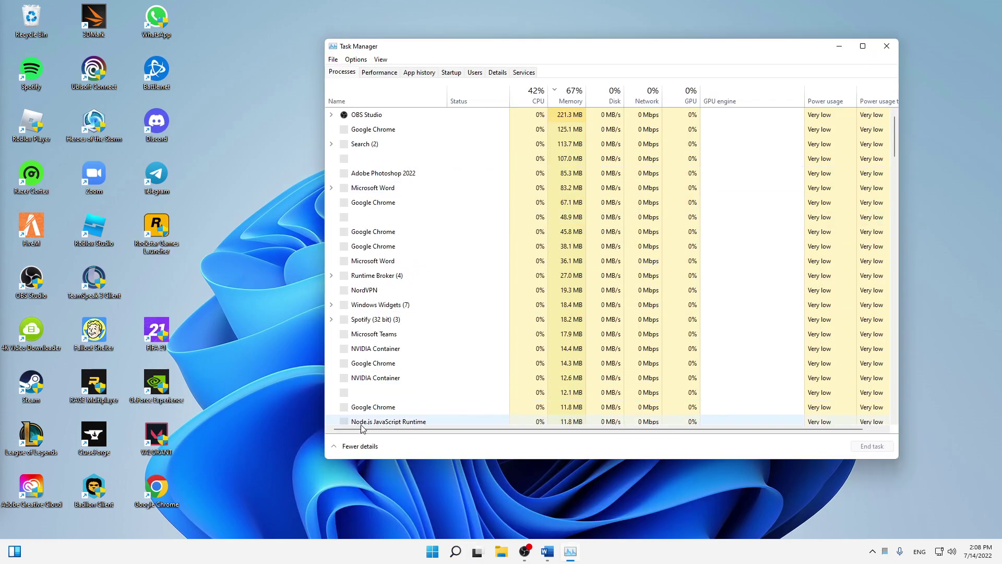
Expand Task Manager to full view and jump from Discord to its Details entry.
{"action": "left_click", "coordinate": [352, 447]}
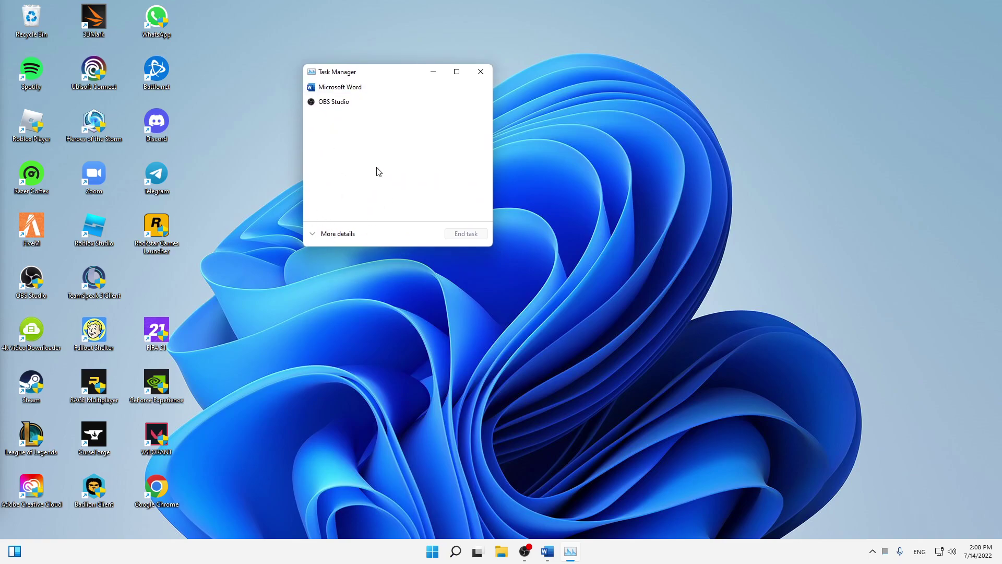
{"action": "left_click", "coordinate": [338, 233]}
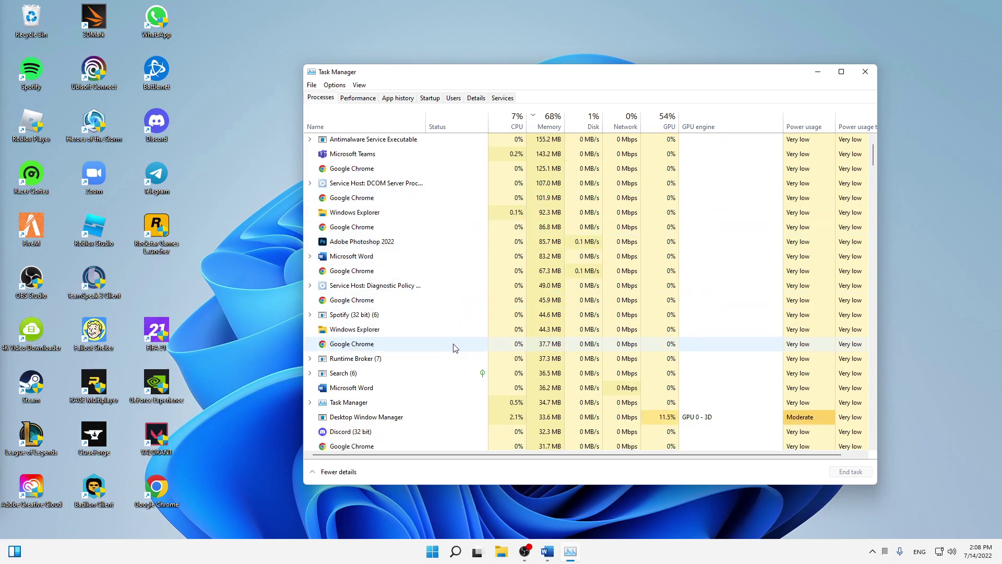
{"action": "scroll", "coordinate": [457, 347], "scroll_direction": "down", "scroll_amount": 1}
{"action": "scroll", "coordinate": [435, 292], "scroll_direction": "down", "scroll_amount": 1}
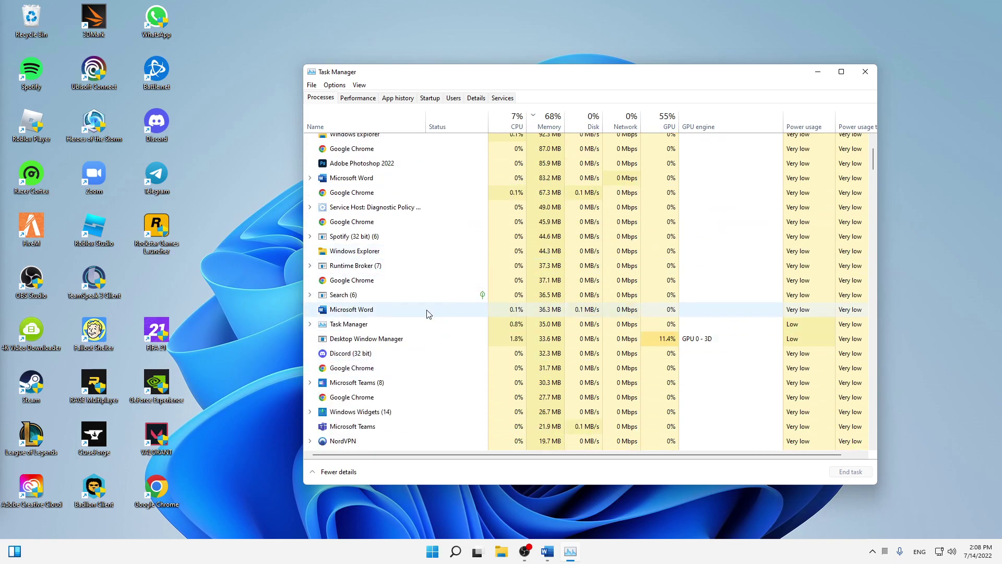
{"action": "scroll", "coordinate": [439, 332], "scroll_direction": "up", "scroll_amount": 2}
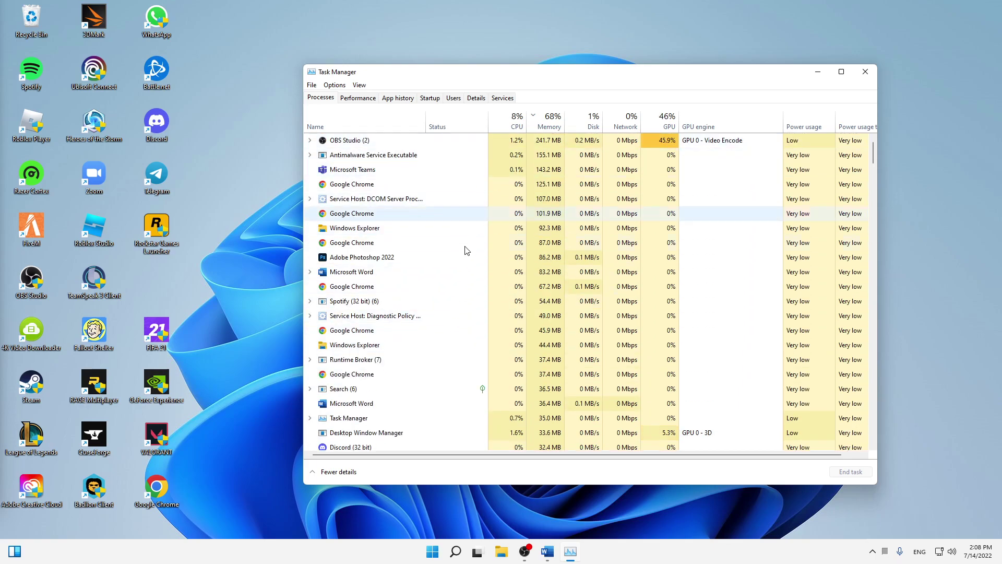
{"action": "left_click", "coordinate": [410, 289]}
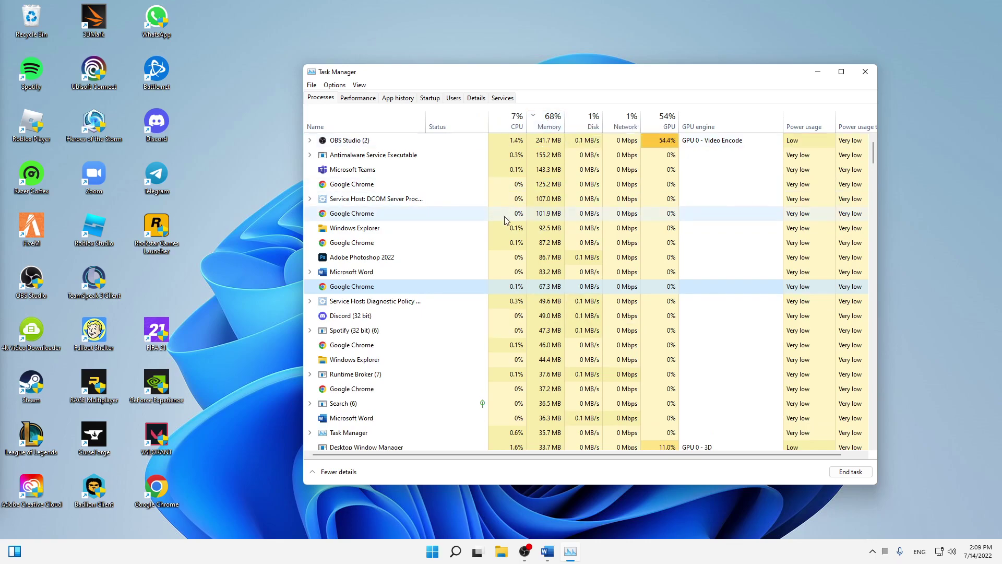
{"action": "scroll", "coordinate": [356, 313], "scroll_direction": "down", "scroll_amount": 2}
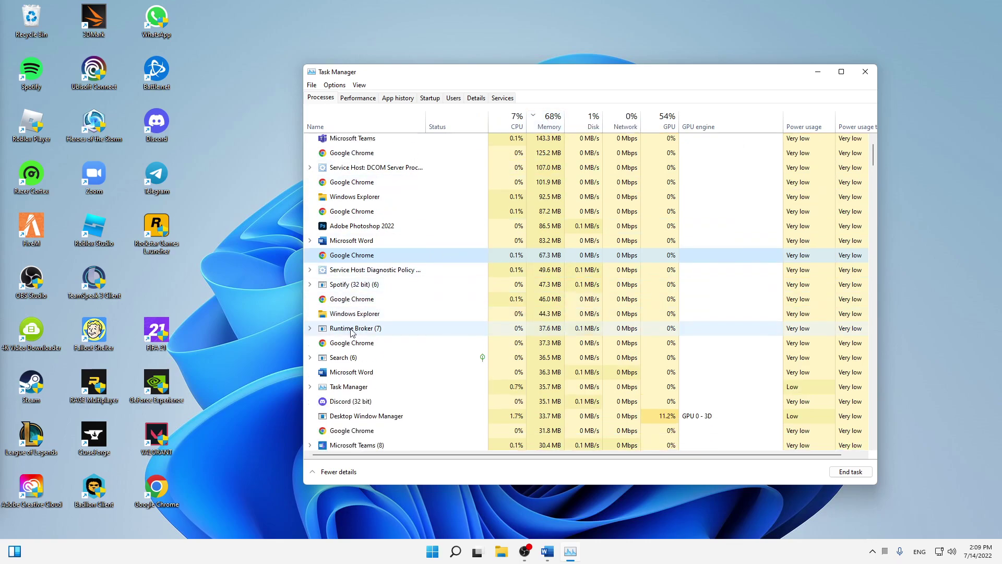
{"action": "right_click", "coordinate": [363, 402]}
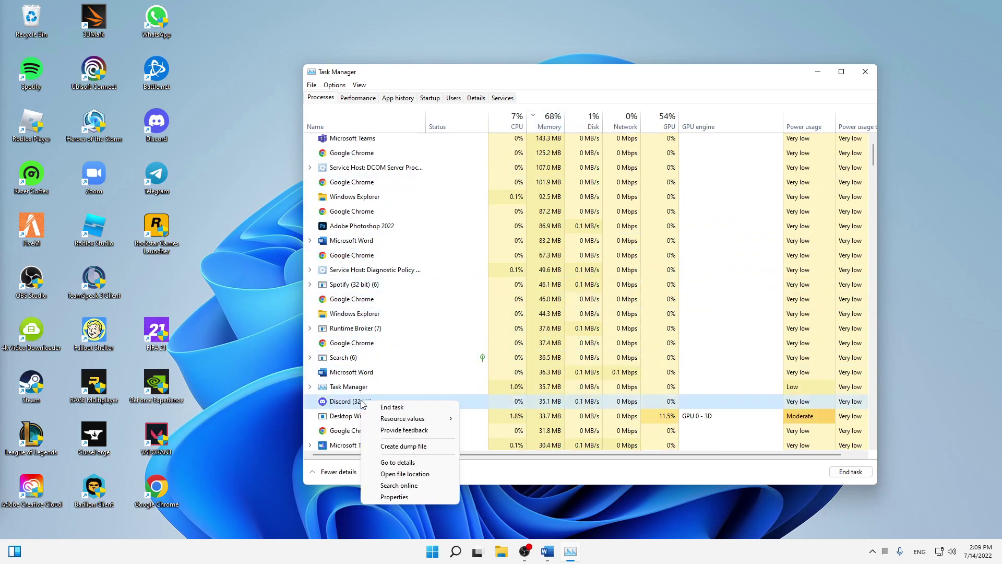
{"action": "left_click", "coordinate": [390, 464]}
{"action": "scroll", "coordinate": [356, 330], "scroll_direction": "down", "scroll_amount": 5}
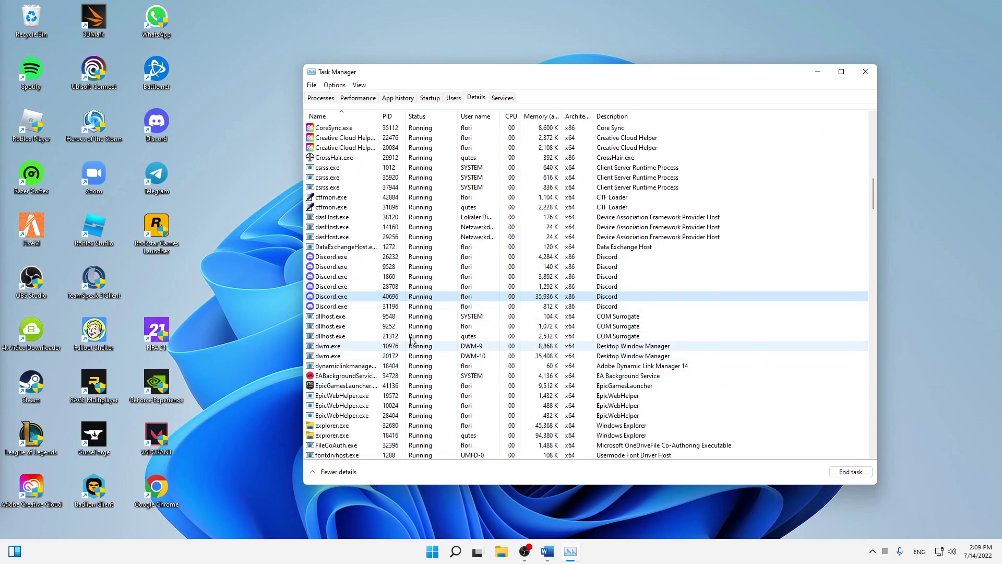
Give Discord.exe Realtime priority via Set priority, confirming with Change priority.
{"action": "right_click", "coordinate": [362, 298]}
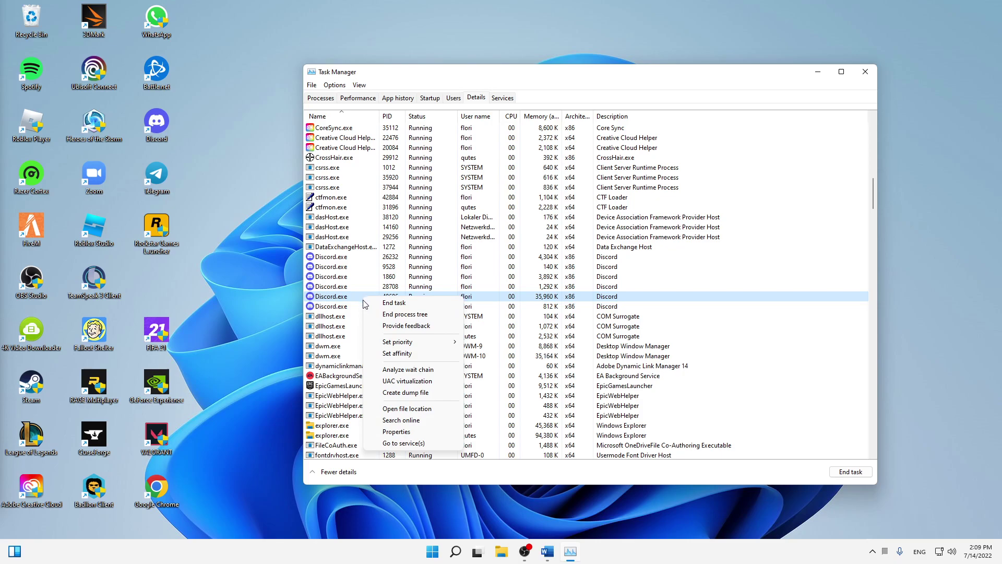
{"action": "mouse_move", "coordinate": [398, 343]}
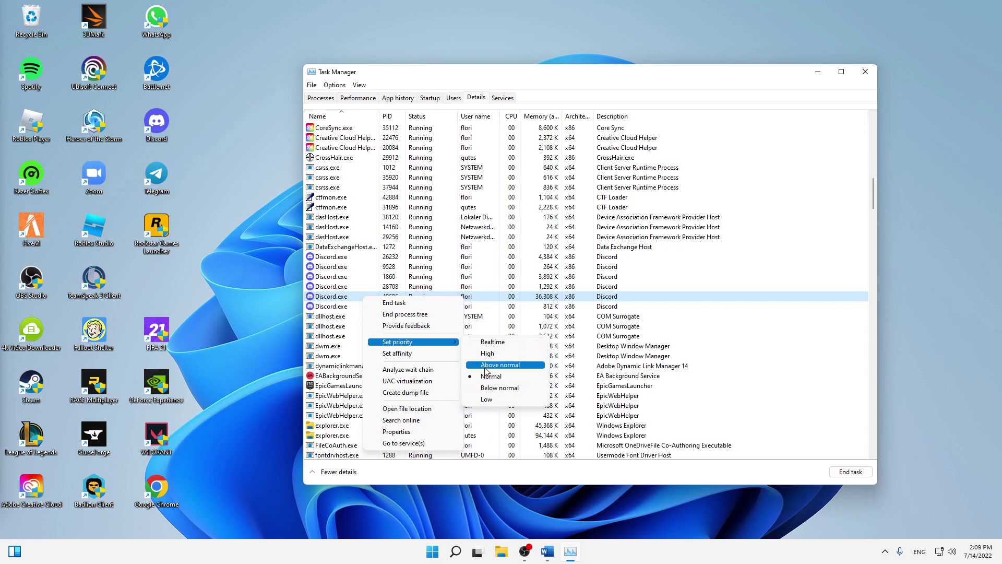
{"action": "left_click", "coordinate": [499, 343]}
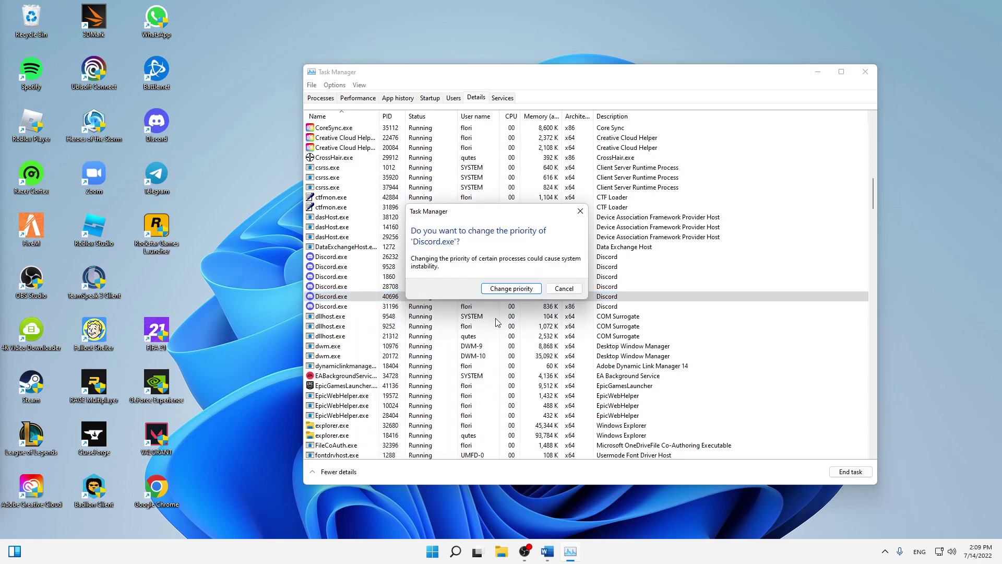
{"action": "left_click", "coordinate": [501, 289]}
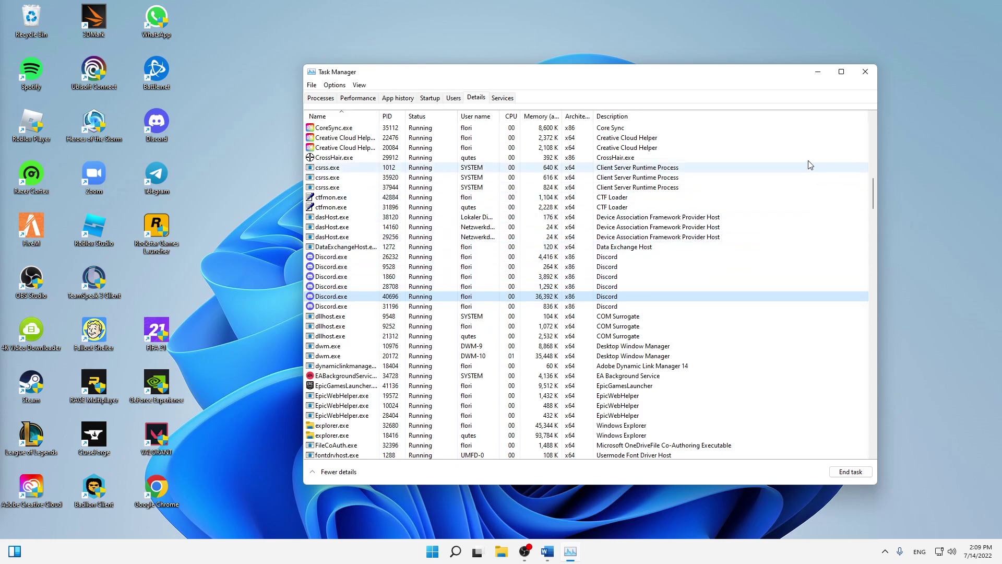
Close Task Manager and drag the EA icon back below Rockstar Games Launcher.
{"action": "left_click", "coordinate": [866, 72]}
{"action": "left_click_drag", "start_coordinate": [340, 148], "coordinate": [621, 305]}
{"action": "mouse_move", "coordinate": [470, 227]}
{"action": "left_mouse_down"}
{"action": "mouse_move", "coordinate": [466, 243]}
{"action": "mouse_move", "coordinate": [170, 291]}
{"action": "left_mouse_up"}
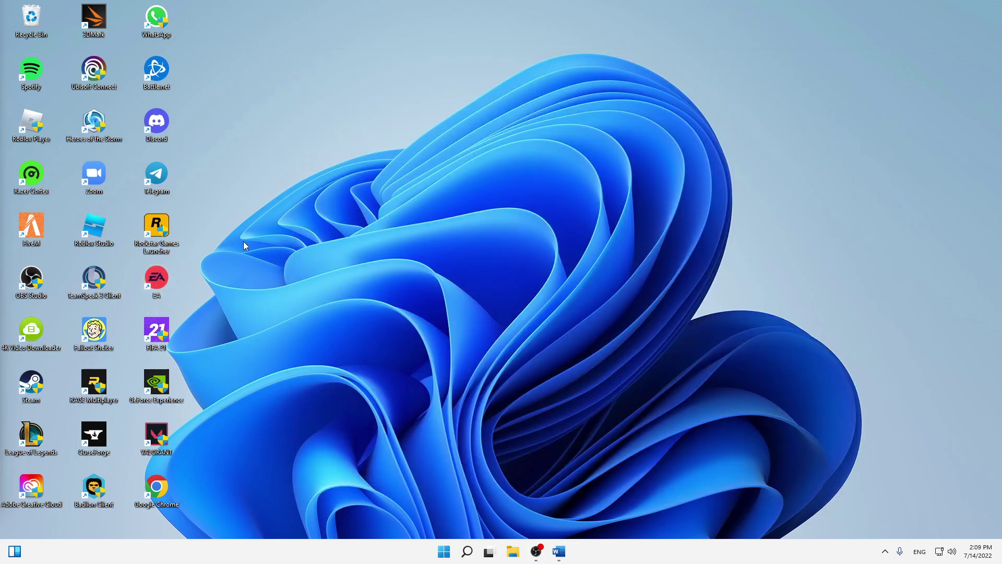